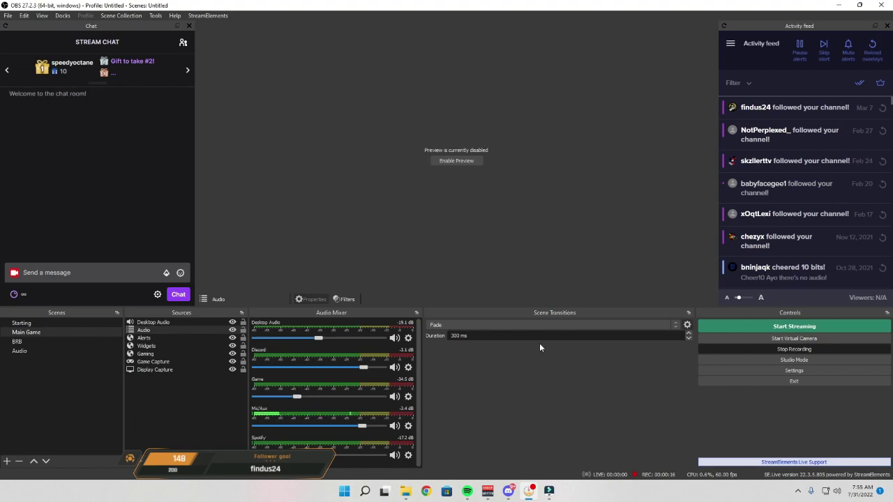
- Check the Streaming output's audio track and Twitch VOD Track settings, then list addable source types
click(131, 460)
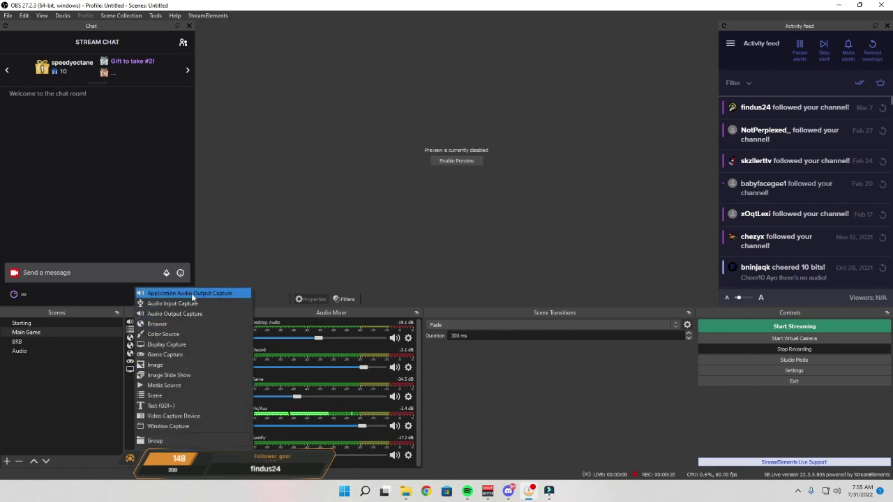
click(774, 371)
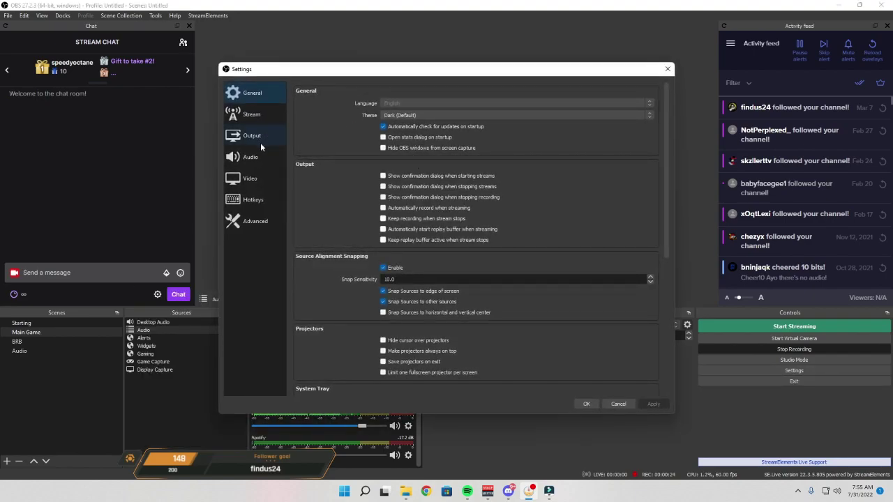
click(261, 149)
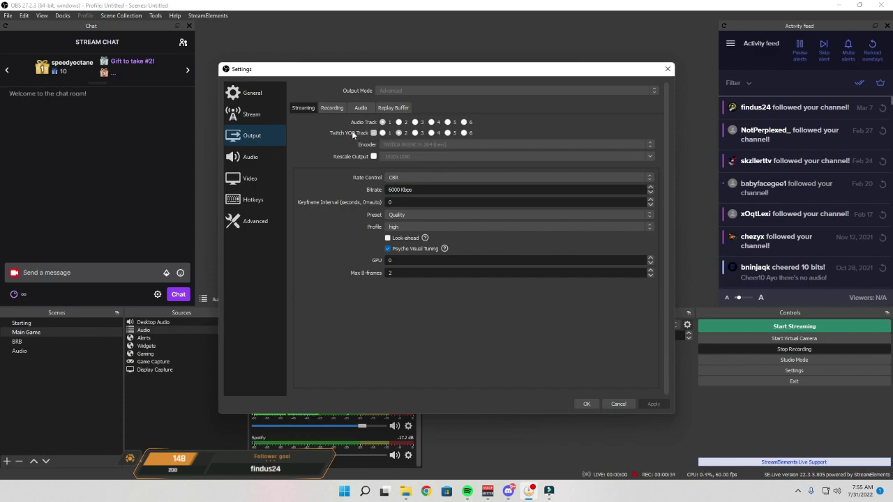
click(595, 405)
click(131, 463)
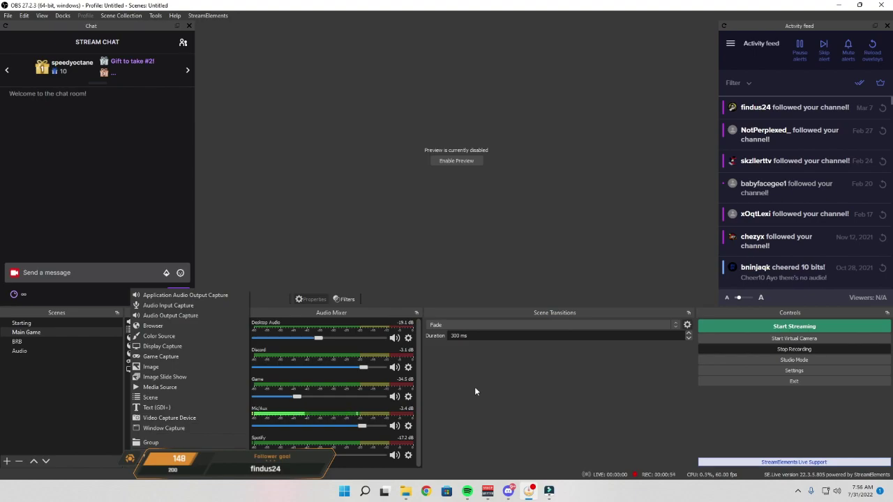
click(495, 385)
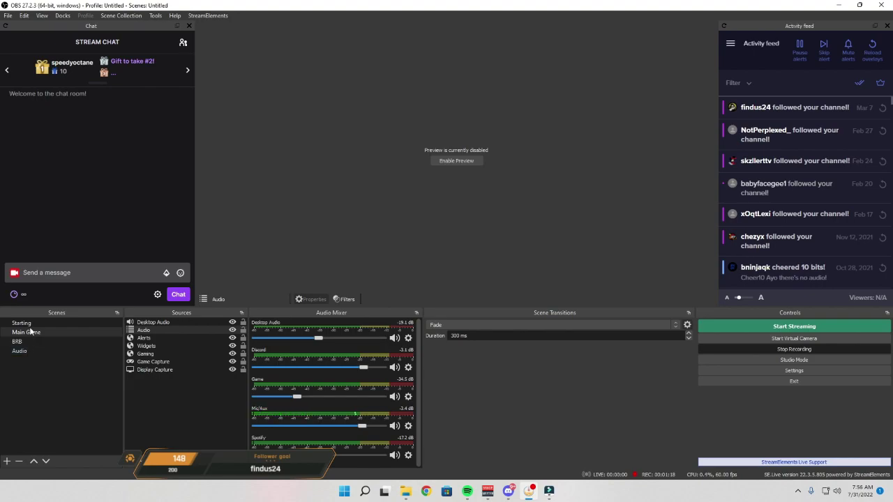
click(30, 332)
- Create an Application Audio Output Capture source named Music 2
right_click(344, 390)
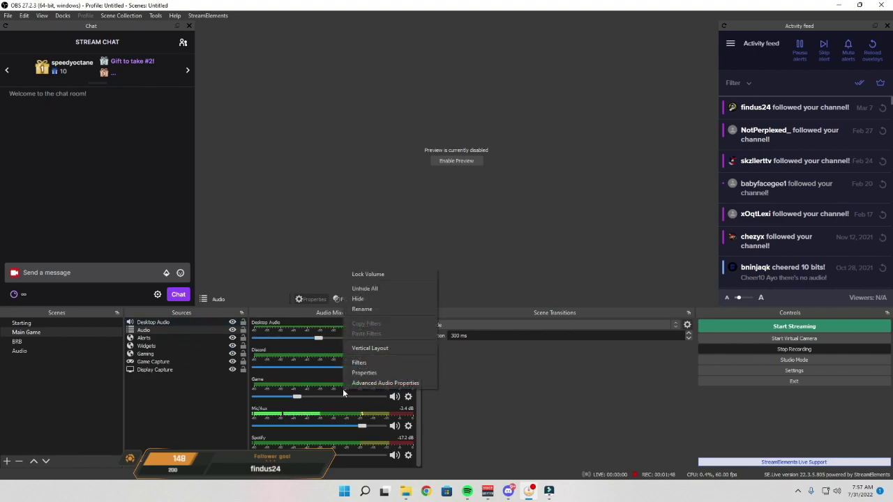
click(387, 381)
click(131, 460)
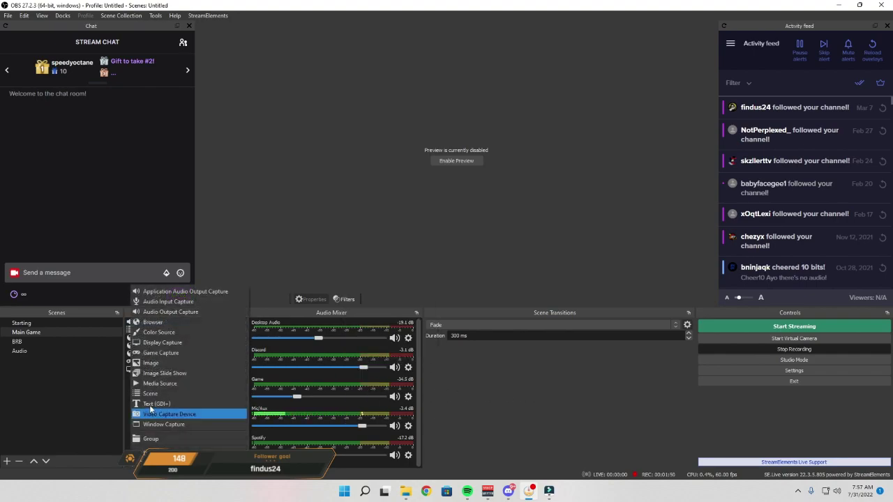
click(195, 301)
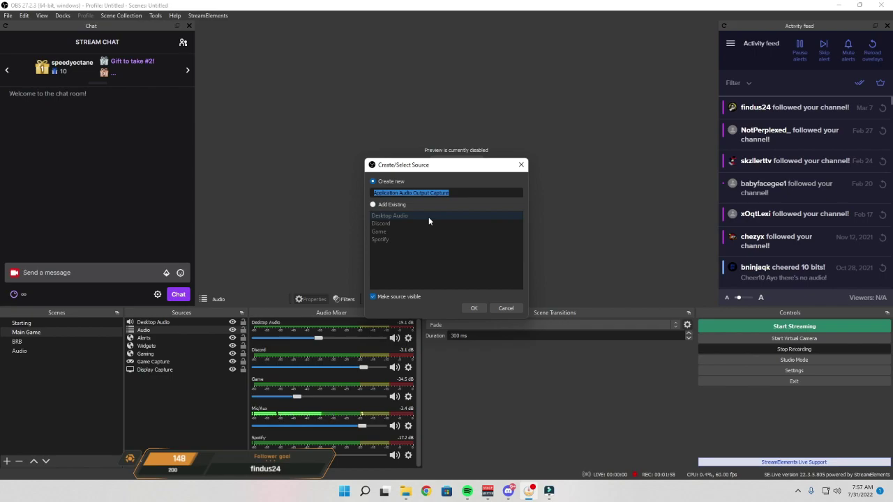
text(Music2)
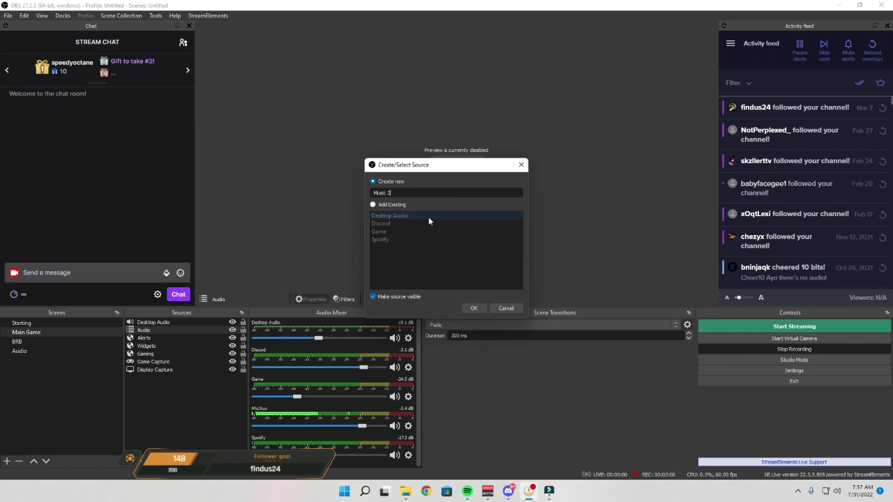
key(Return)
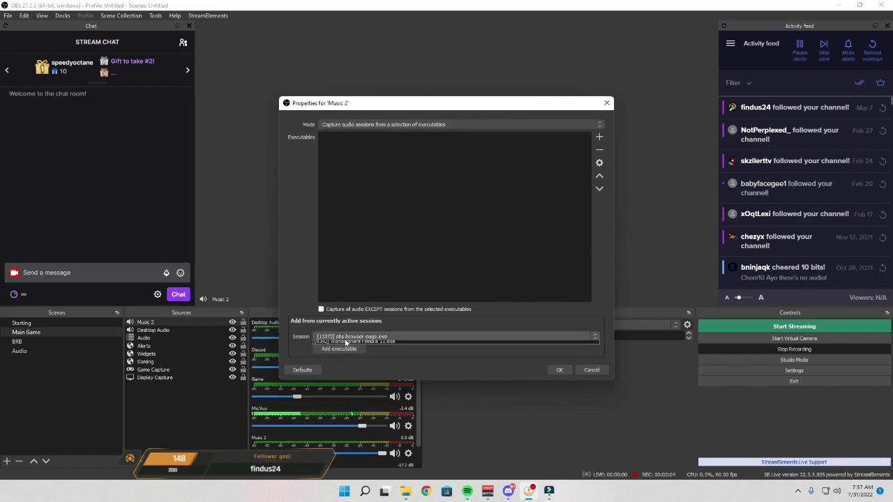
- Set Music 2 to capture Spotify.exe, add it as an executable, and save
click(342, 338)
click(361, 349)
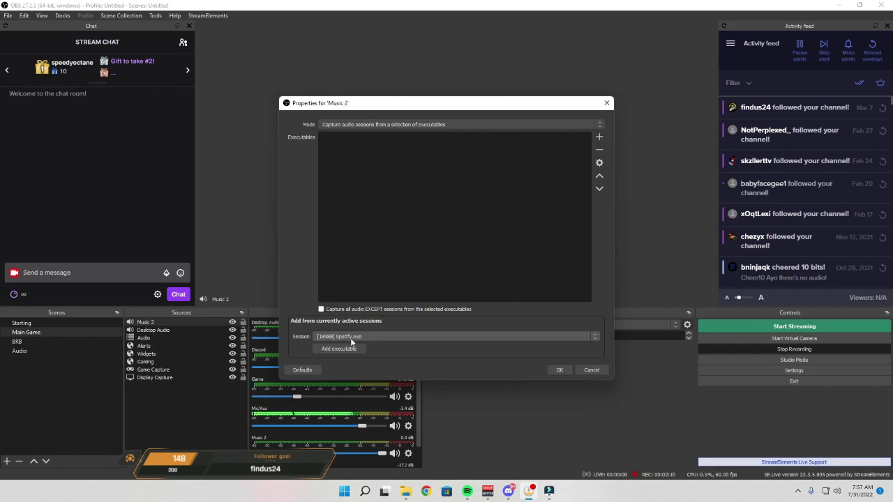
click(352, 339)
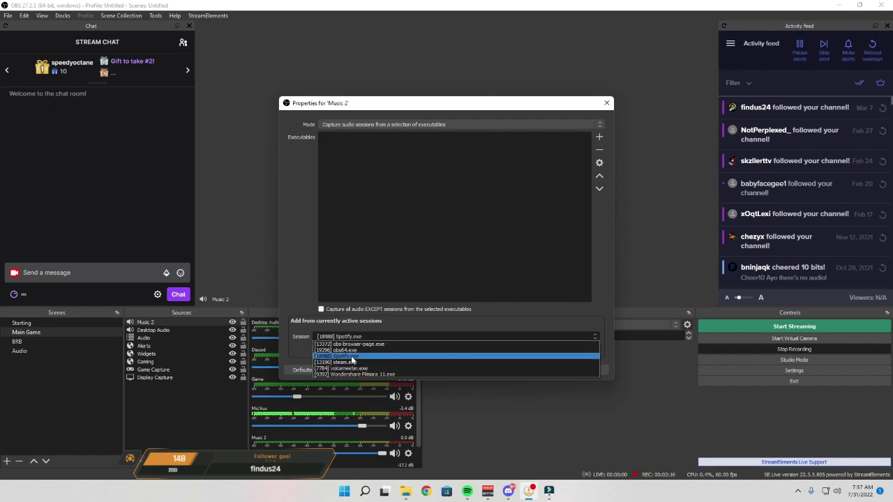
click(352, 357)
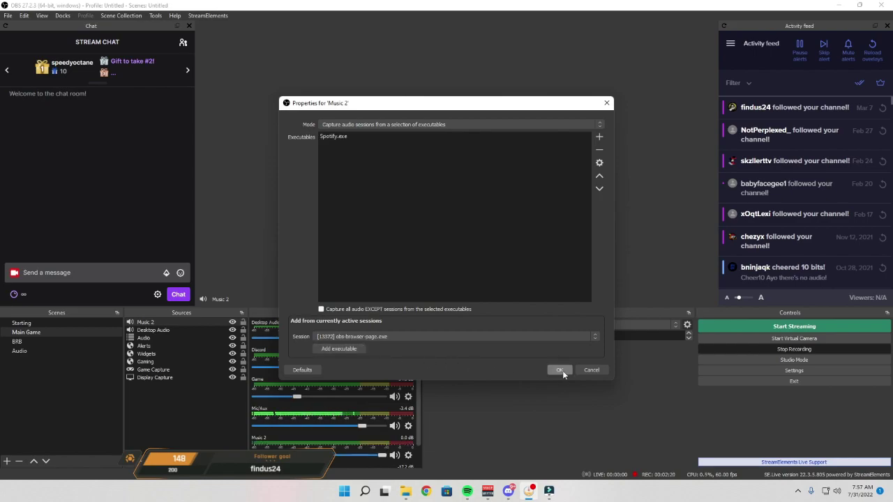
click(586, 369)
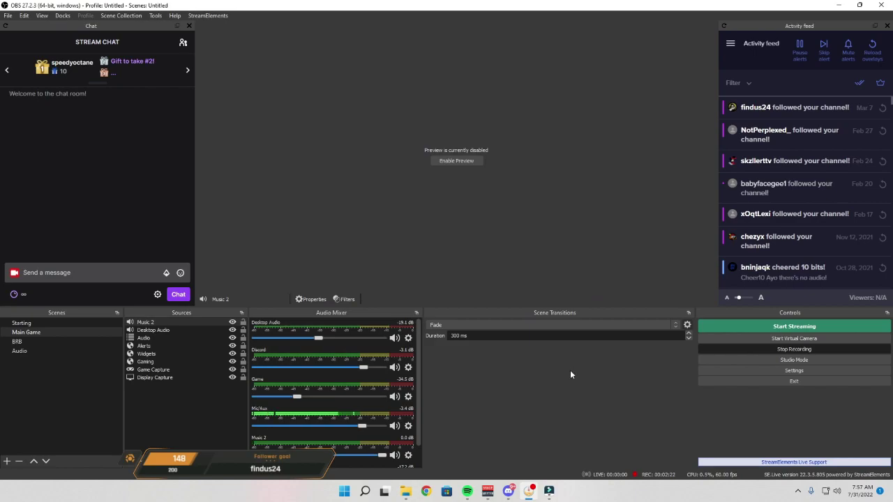
- Delete the Music 2 source from Main Game and confirm the removal
click(168, 324)
key(Delete)
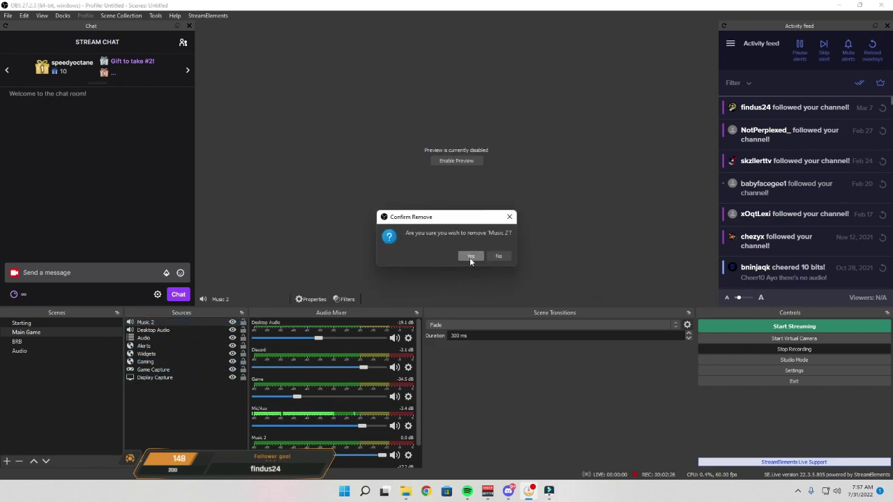
click(472, 256)
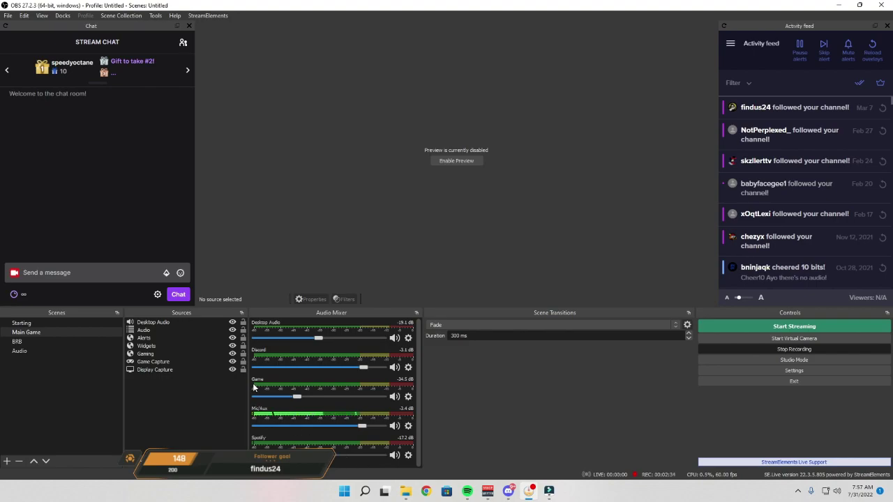
- Create an Application Audio Output Capture source named Gaming 2
click(131, 462)
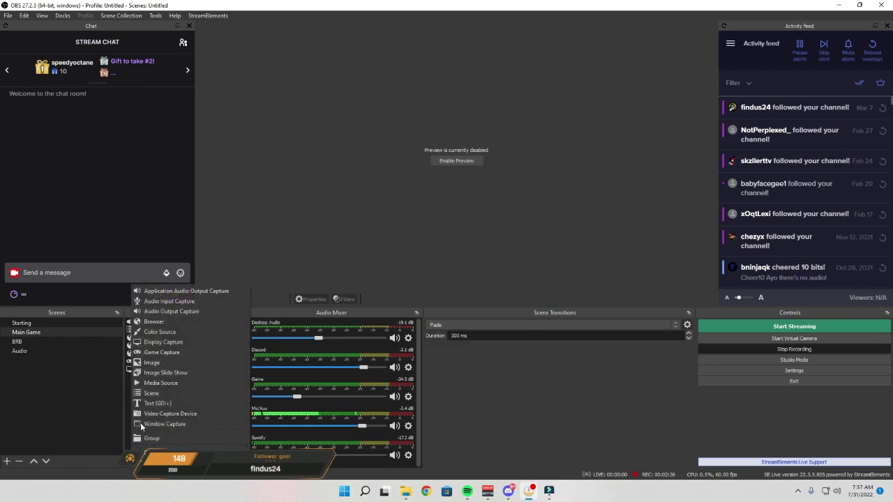
click(174, 291)
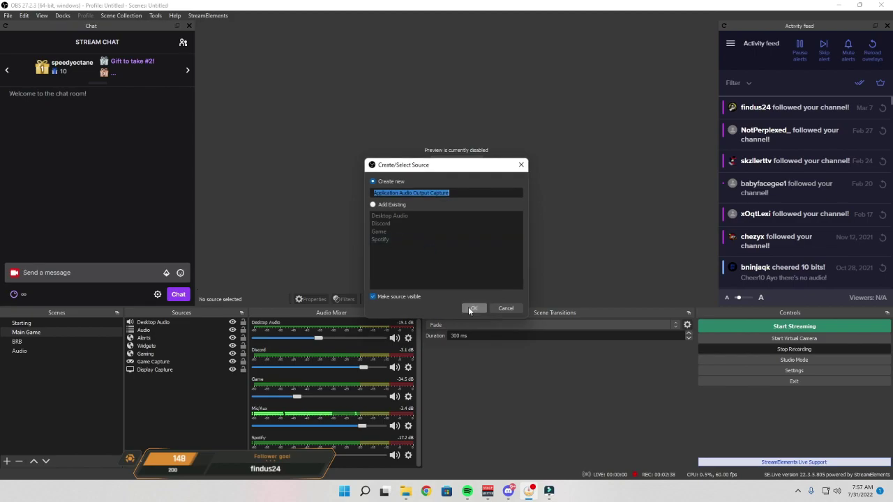
text(Gaming 2)
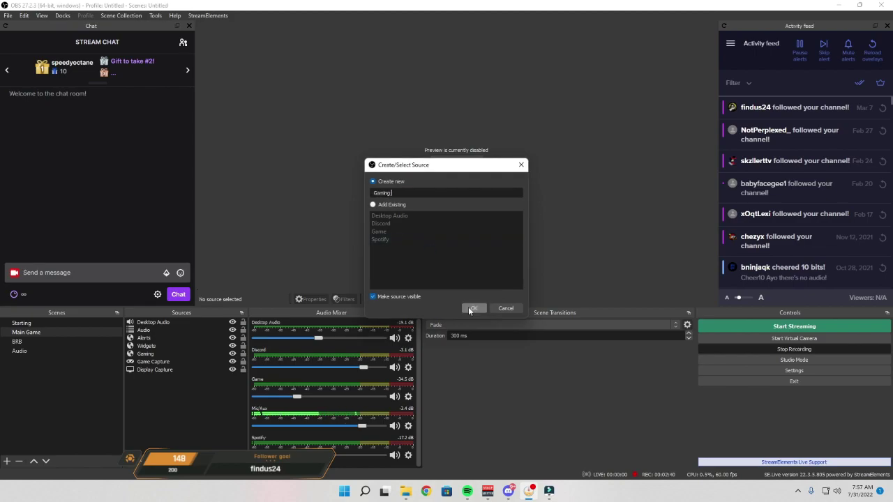
click(469, 307)
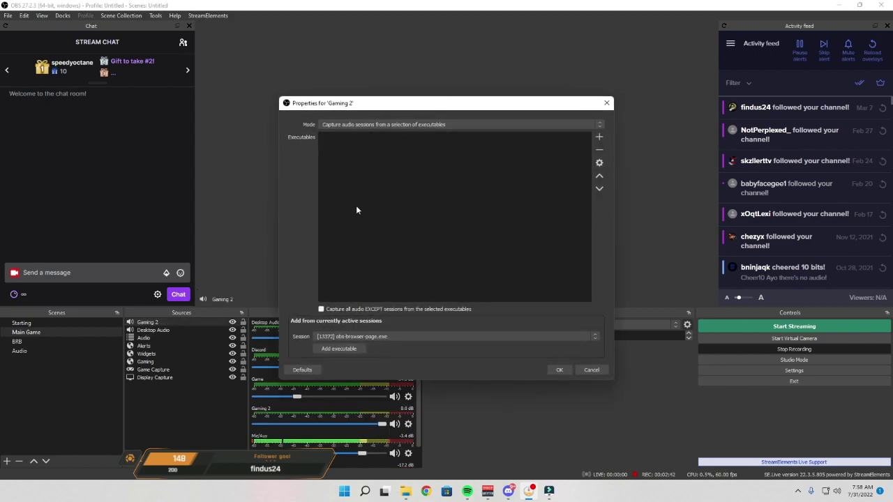
- Close the Gaming 2 properties without choosing any application session
click(388, 337)
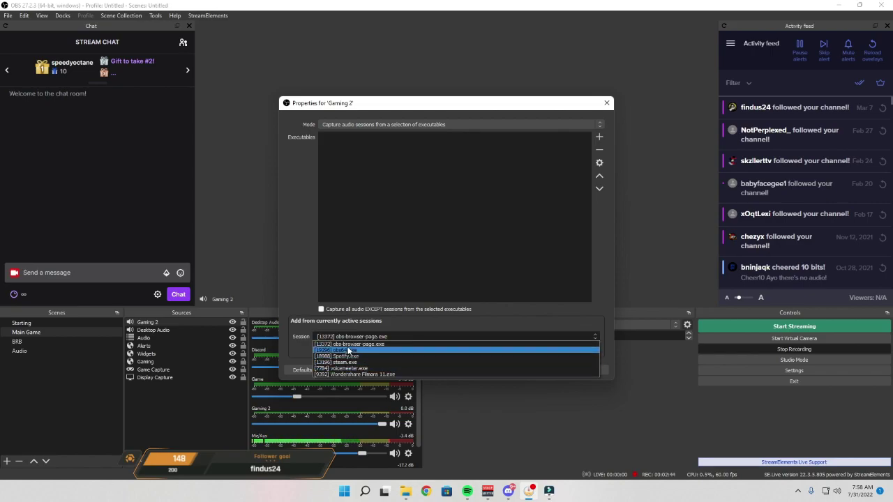
click(366, 343)
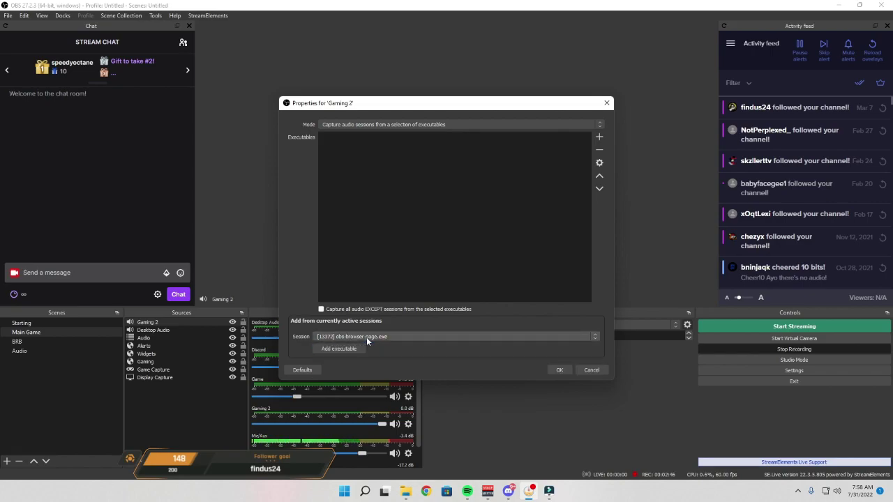
click(366, 337)
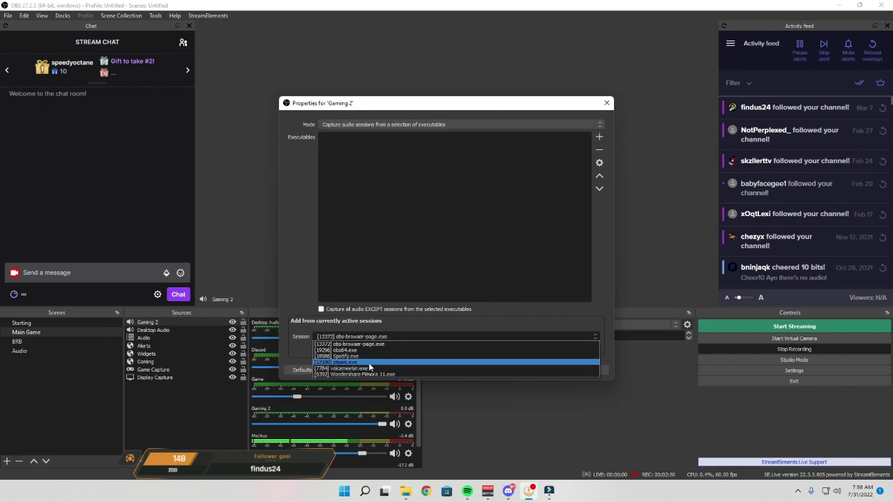
click(407, 337)
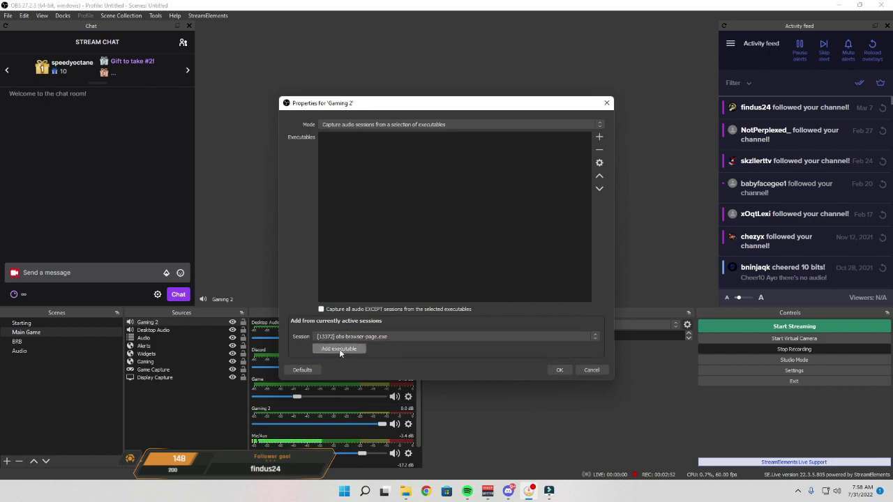
click(599, 370)
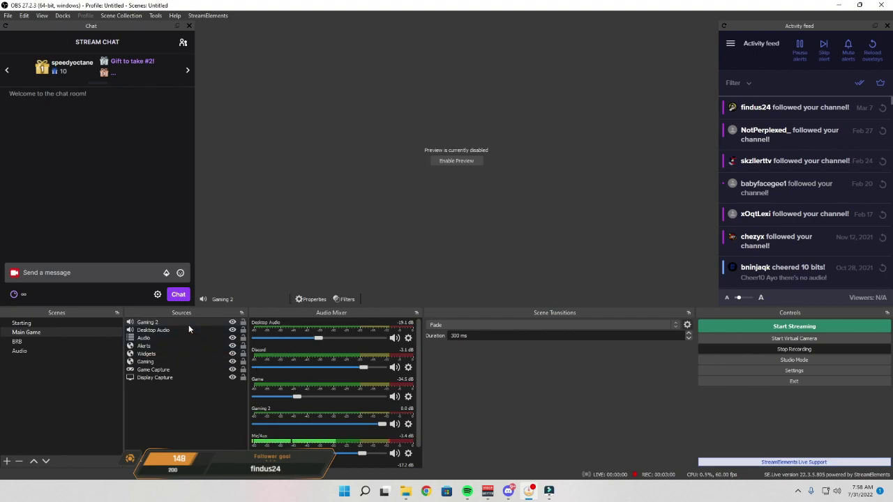
- Delete Gaming 2, then create a new Application Audio Output Capture source
key(Delete)
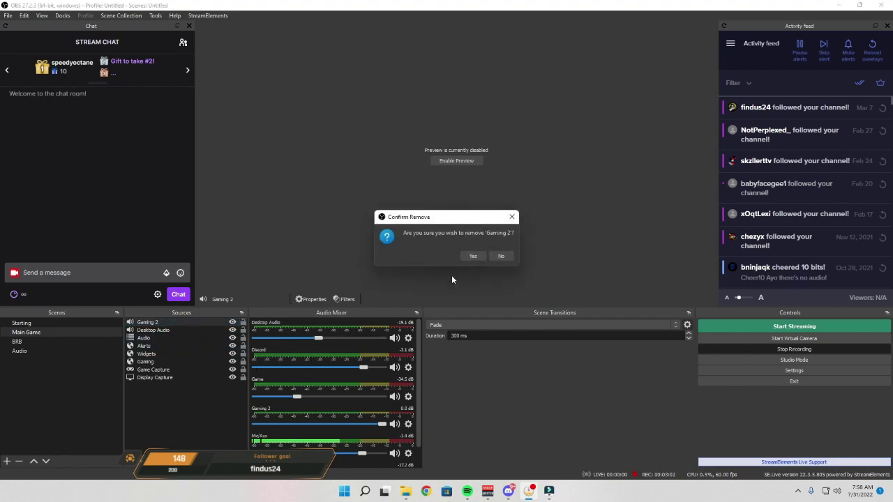
key(Return)
click(131, 455)
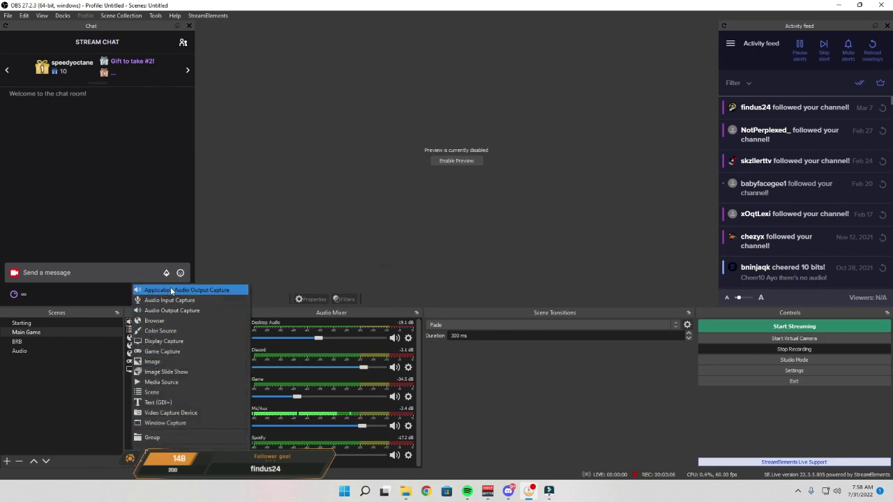
click(171, 290)
click(482, 305)
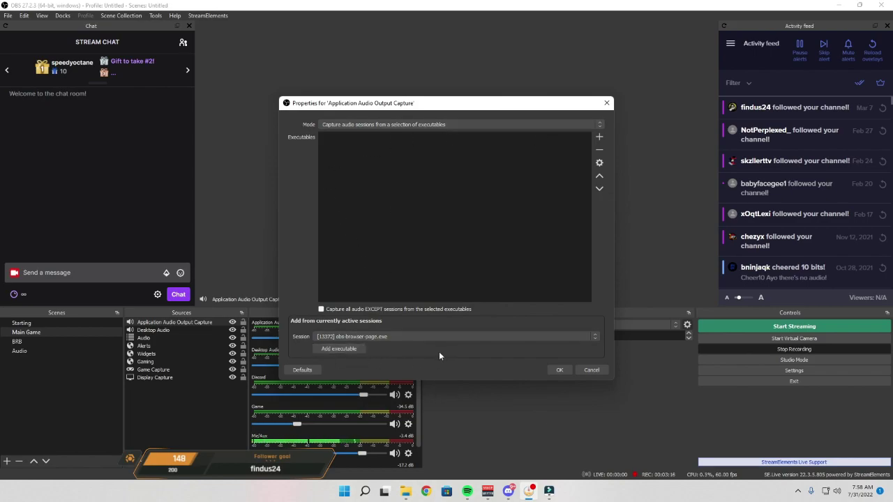
- Close the new capture's properties unchanged, then delete that source too
click(368, 337)
click(367, 343)
click(592, 370)
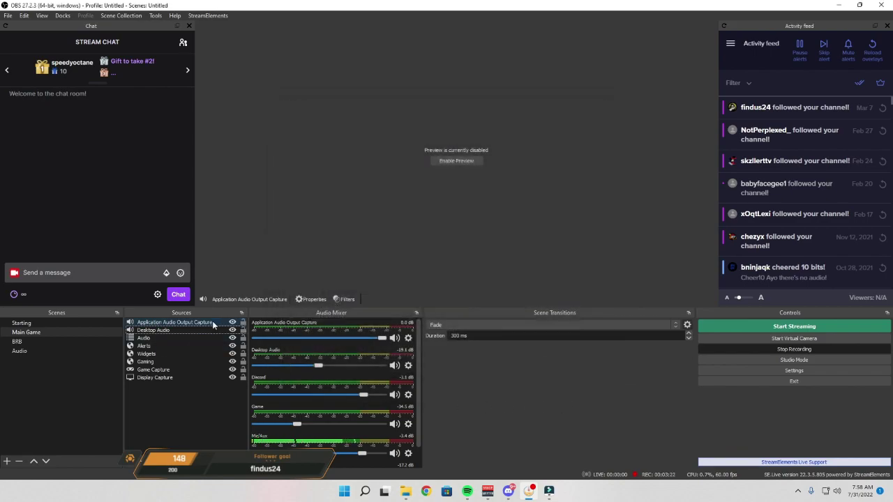
key(Delete)
click(508, 259)
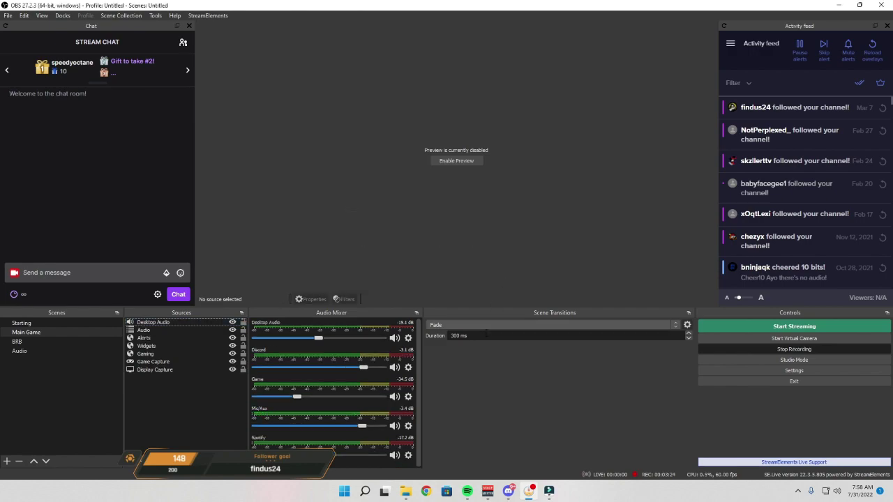
- Review all sources' tracks 1–6 in Advanced Audio Properties, confirming Spotify is off track 2
right_click(339, 389)
click(385, 378)
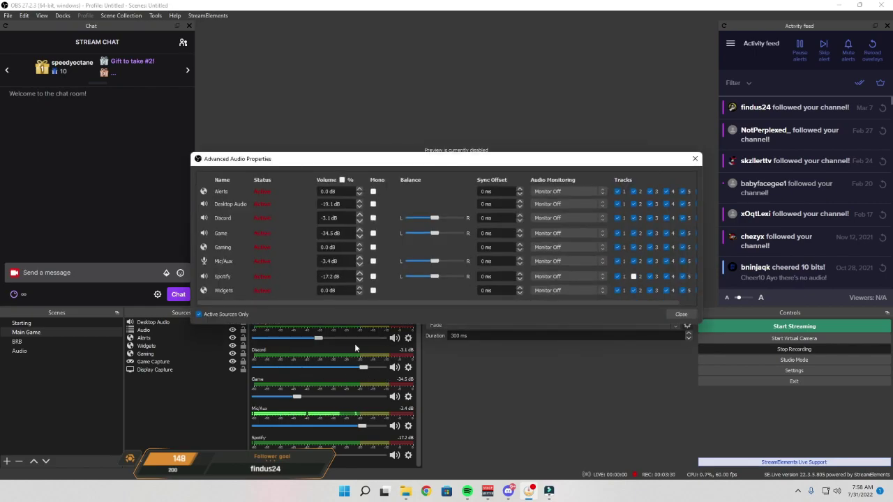
drag(701, 216, 824, 216)
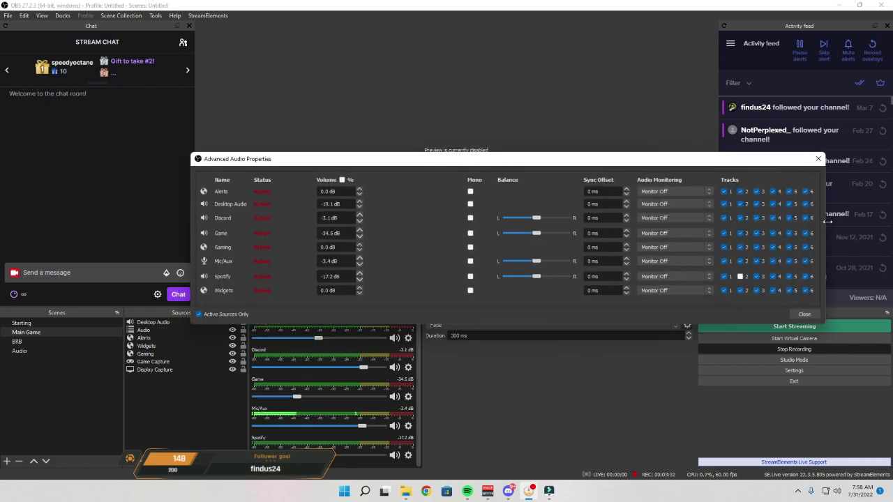
drag(495, 159, 285, 163)
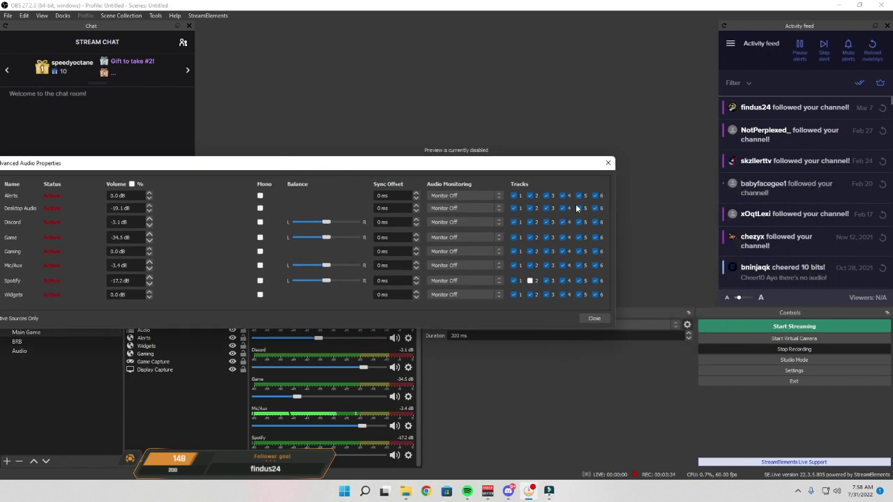
drag(418, 163, 512, 153)
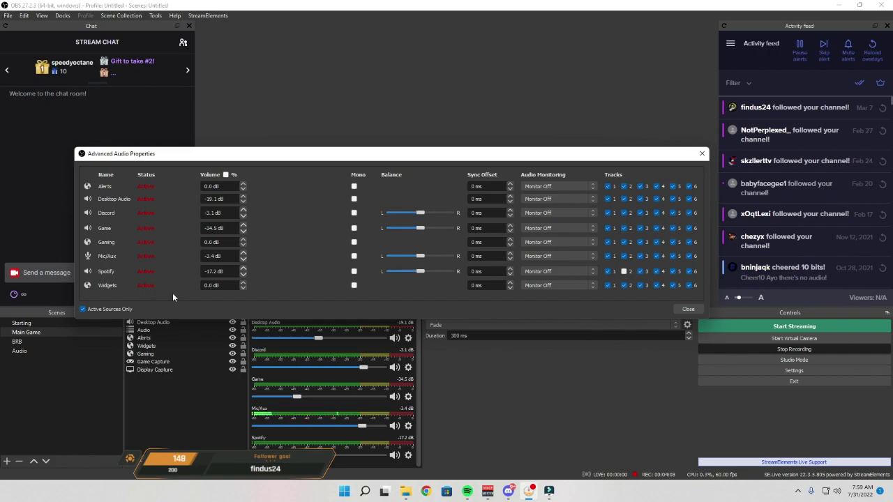
click(688, 309)
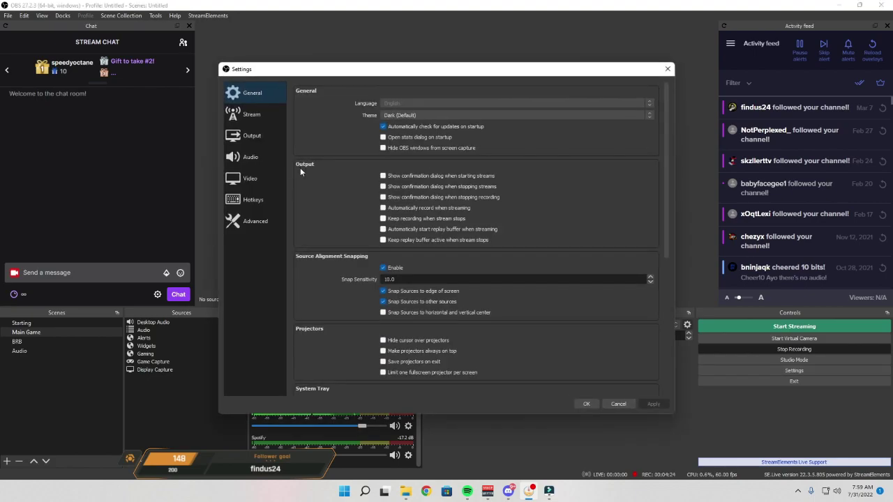
- On the Audio settings page, confirm Desktop Audio is disabled and VoiceMeeter Output is the only mic
click(252, 155)
click(252, 137)
click(254, 156)
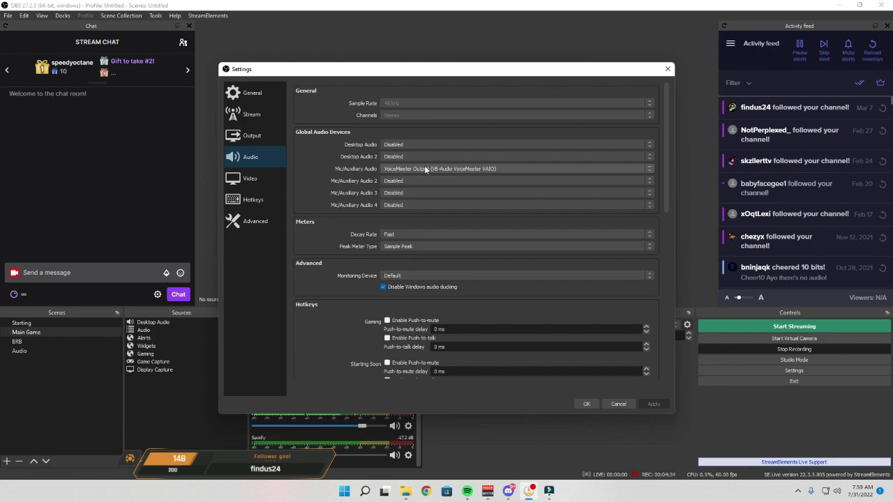
click(586, 404)
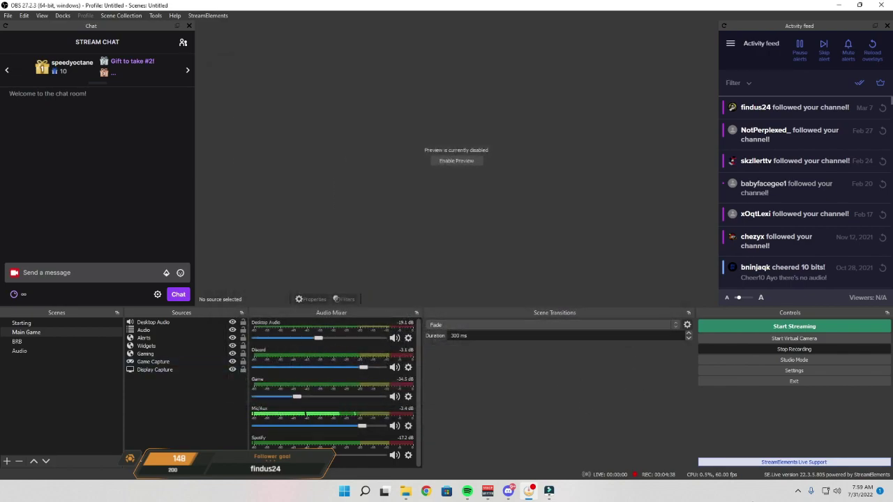
- Go to the Windows Sound settings' per-app Volume mixer page
right_click(836, 491)
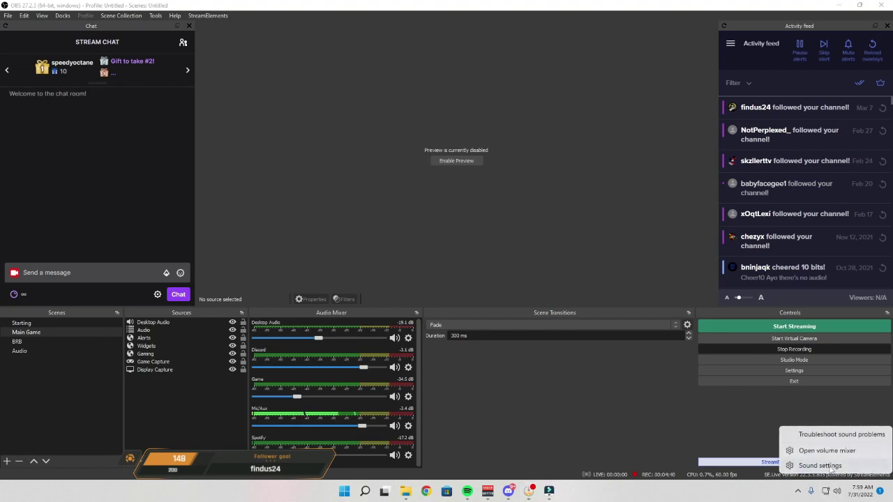
click(829, 466)
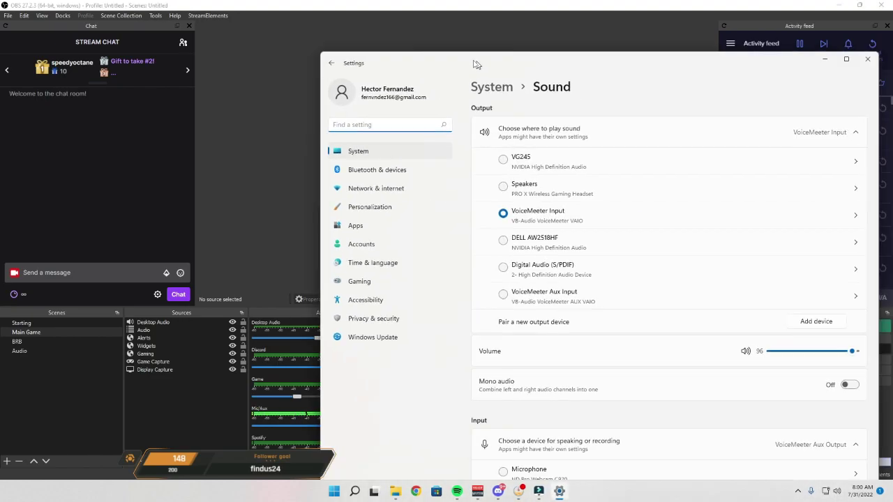
drag(473, 60, 303, 44)
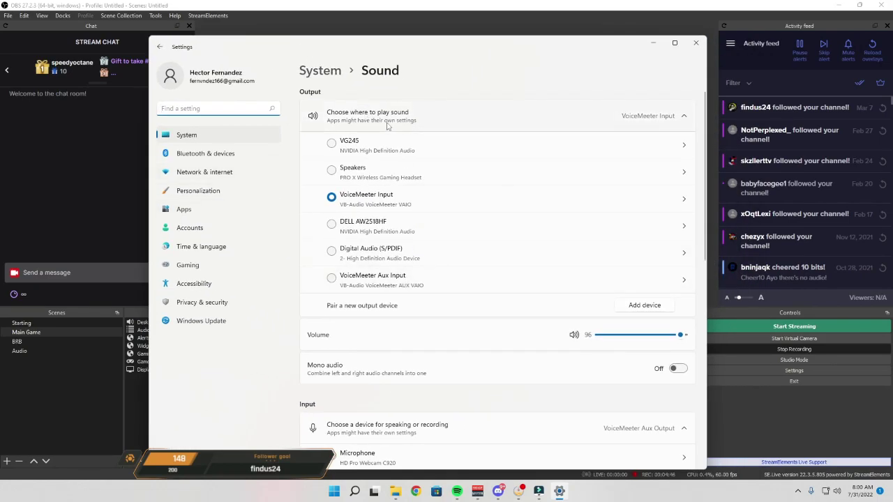
scroll(374, 230, down, 4)
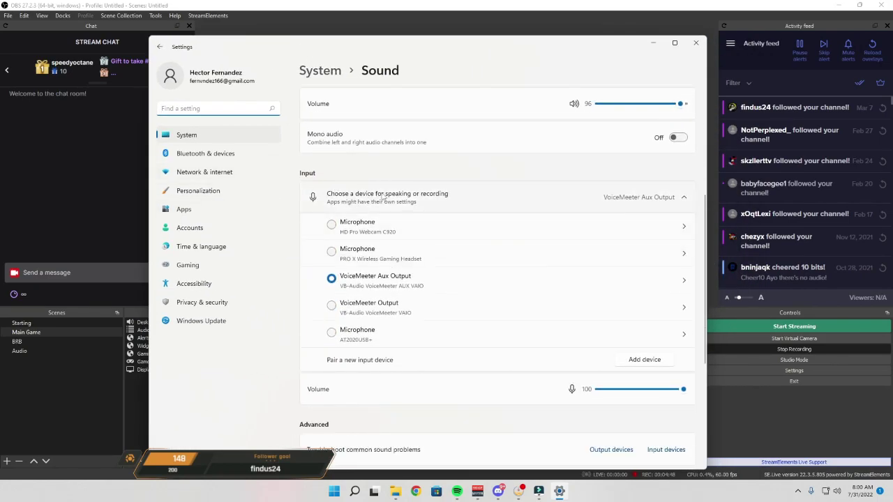
scroll(482, 314, down, 3)
click(401, 296)
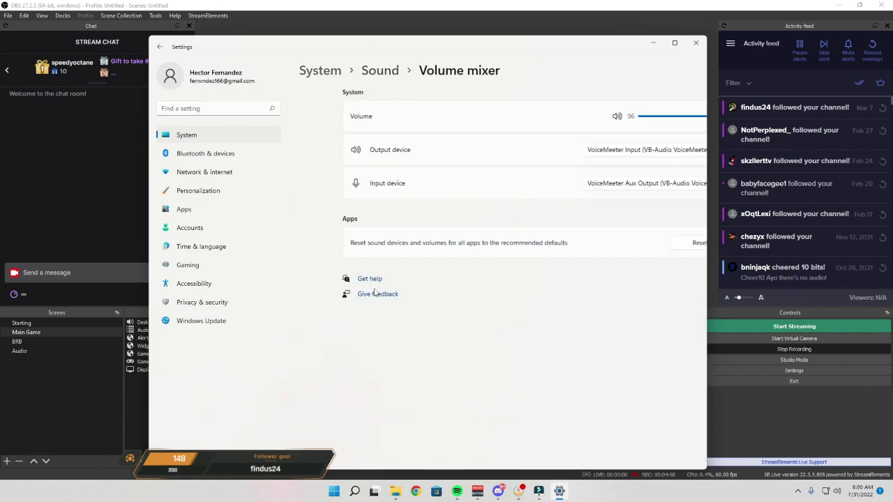
scroll(460, 275, down, 2)
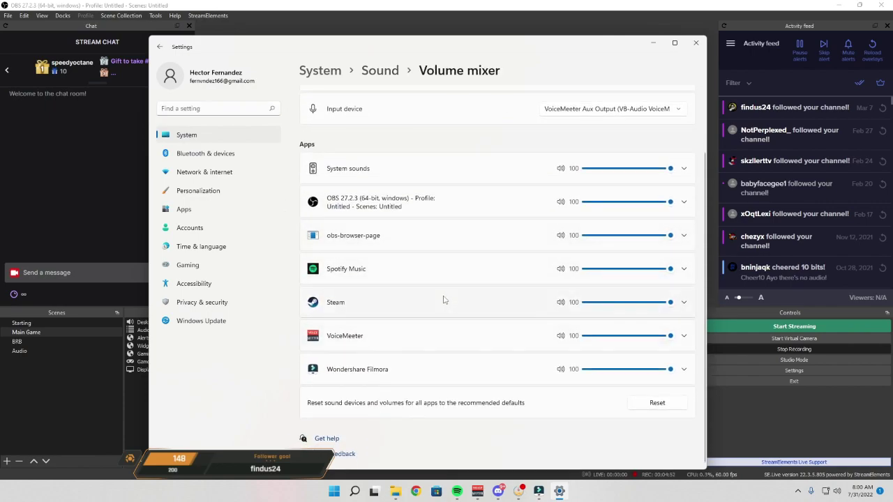
- Inspect output and input devices for Spotify, obs-browser-page, OBS, System sounds and VoiceMeeter
click(684, 271)
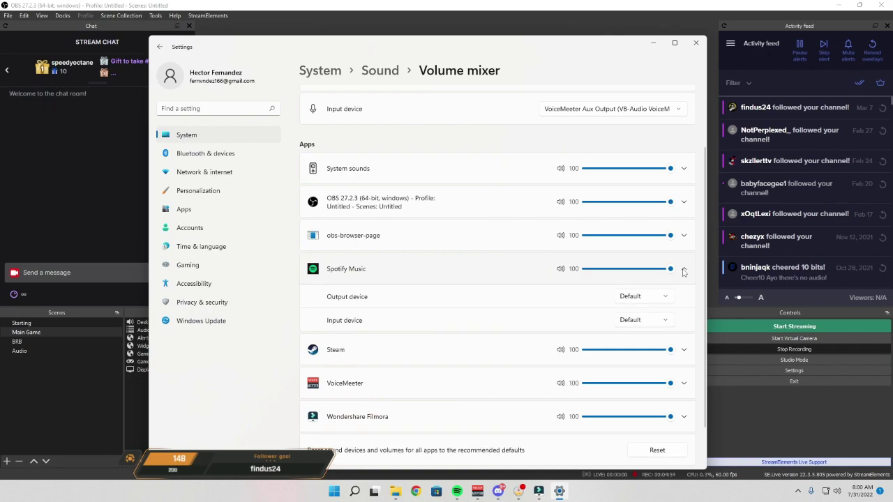
click(684, 271)
click(684, 236)
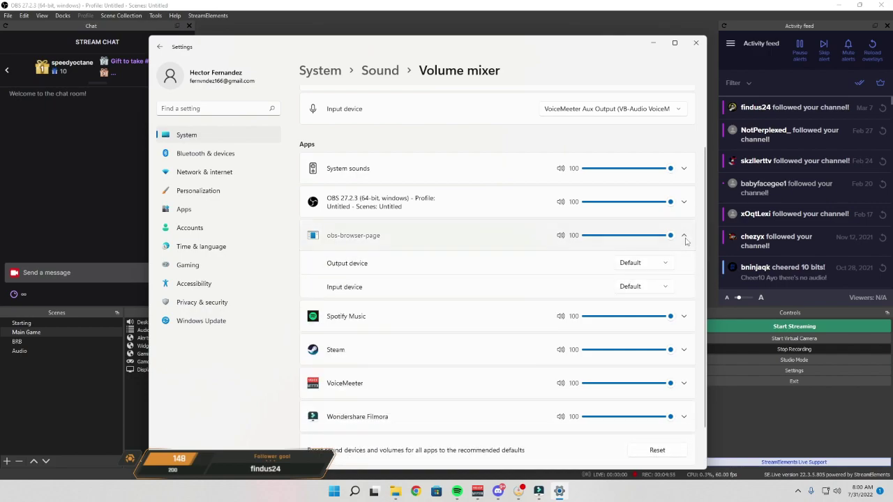
click(684, 202)
click(685, 169)
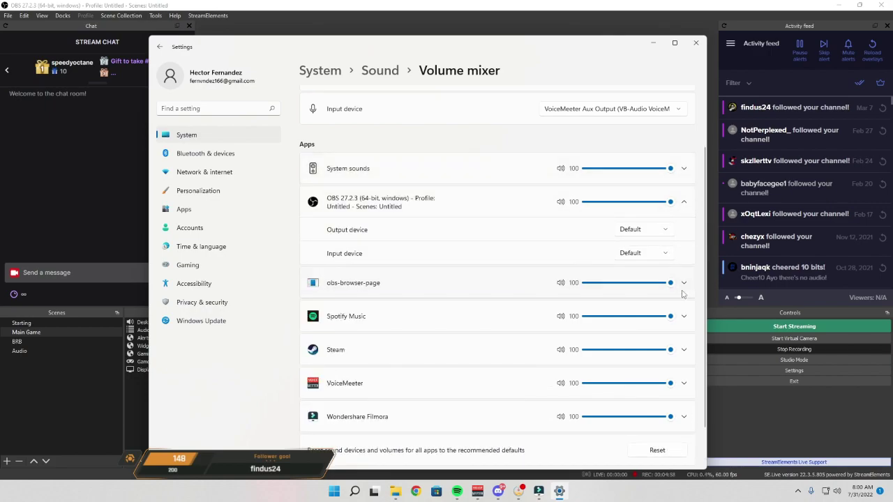
click(684, 202)
click(683, 337)
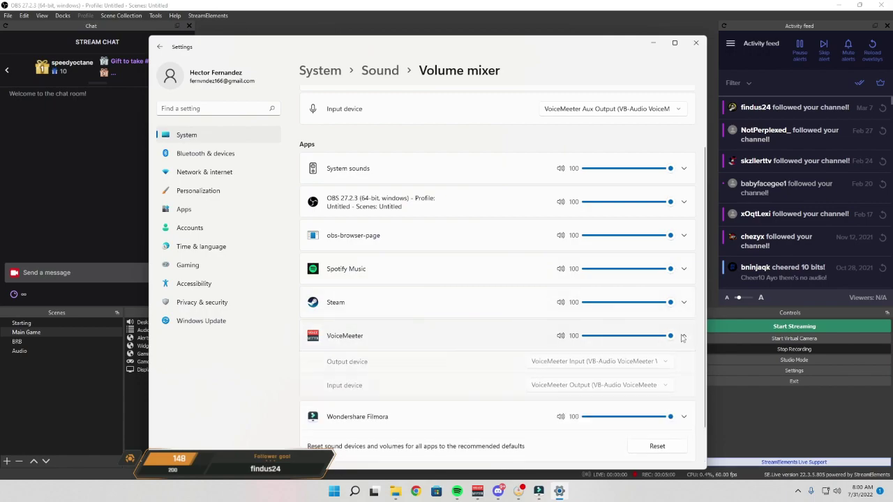
click(684, 337)
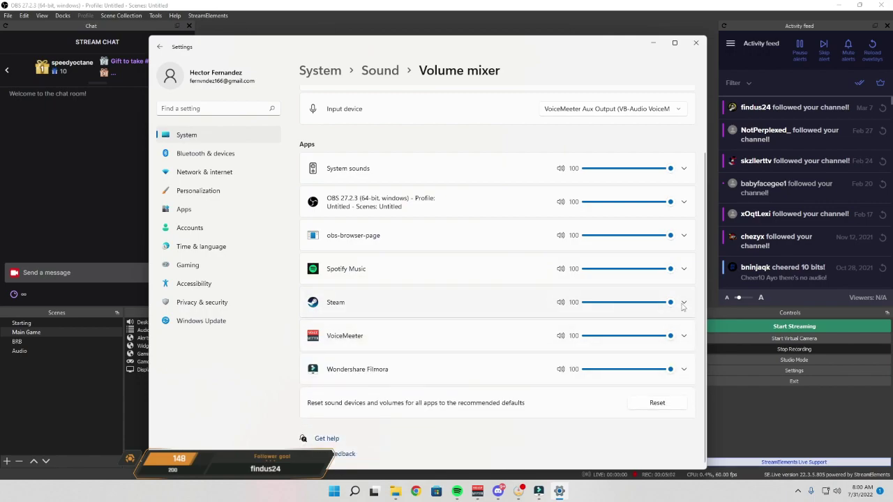
- Check Spotify's Output device list, keep it on Default, and close Windows Settings
click(352, 276)
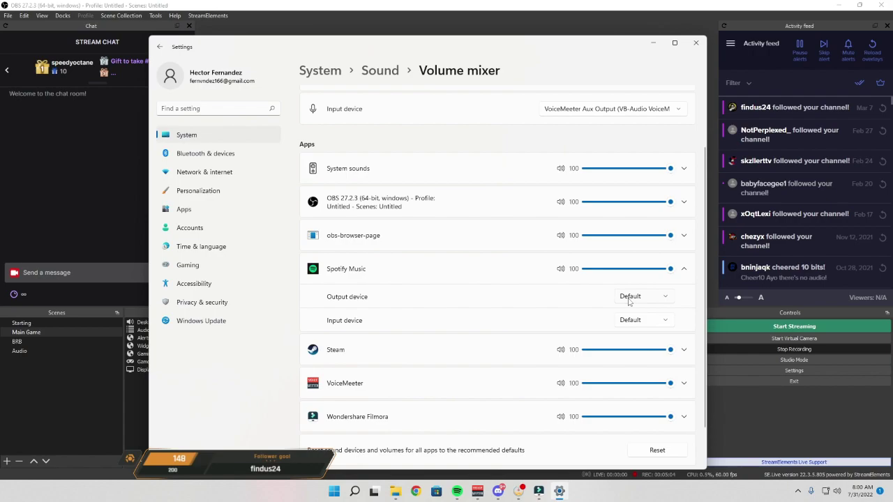
click(667, 299)
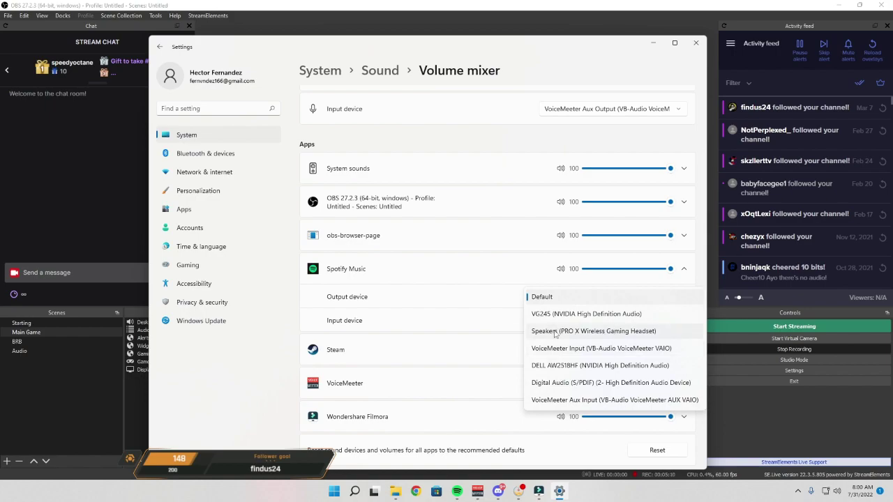
click(370, 384)
click(683, 384)
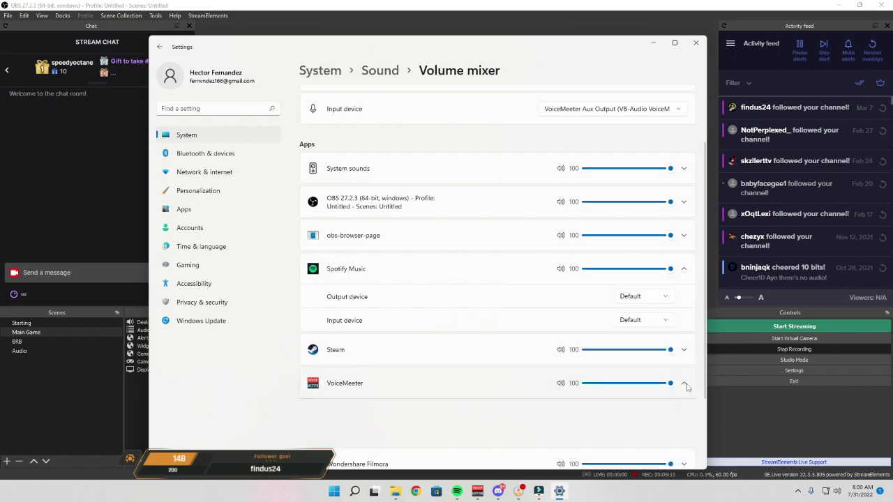
scroll(458, 396, down, 1)
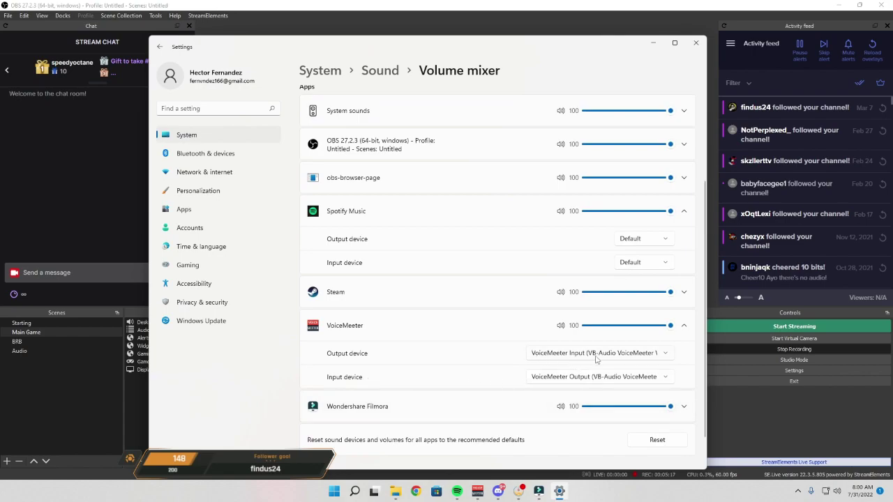
click(664, 239)
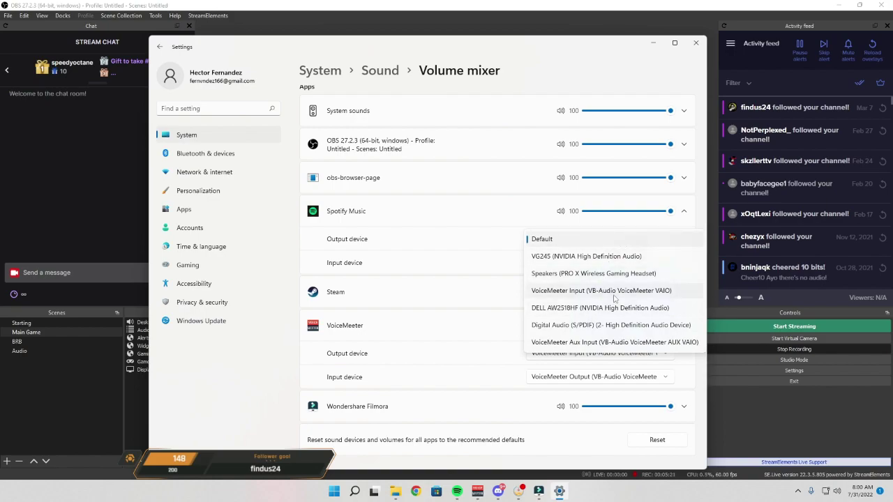
click(684, 212)
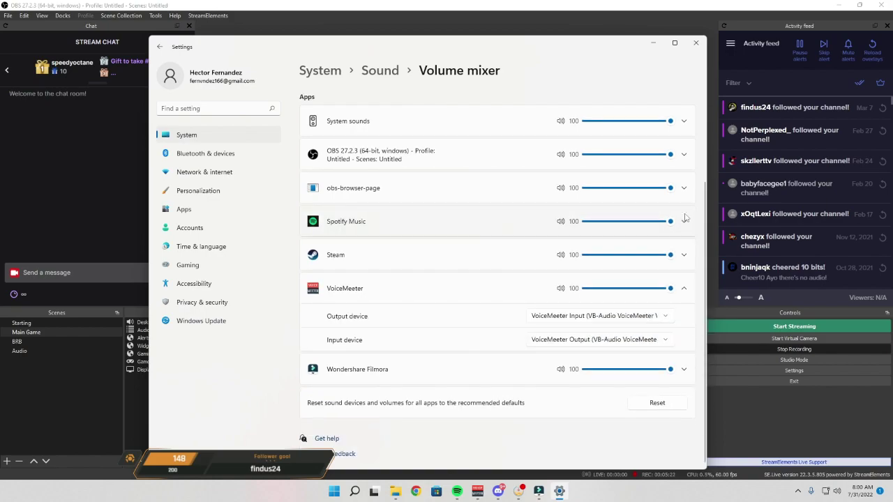
click(684, 292)
click(696, 42)
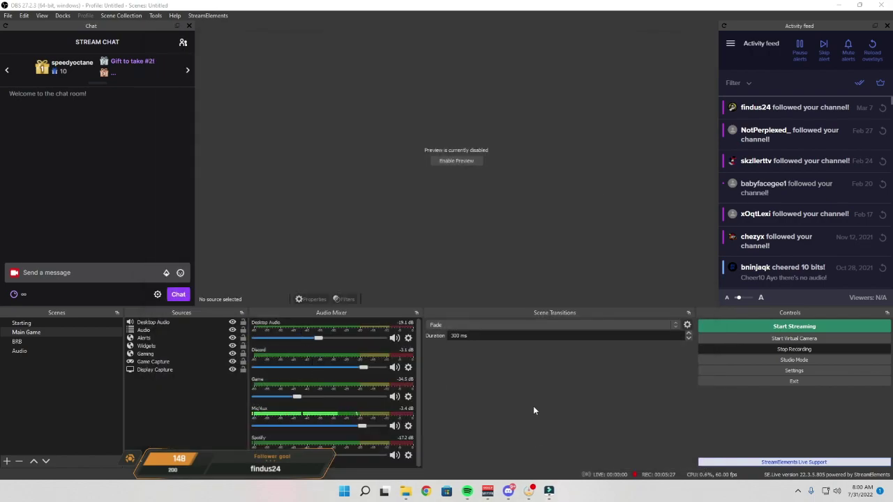
click(488, 491)
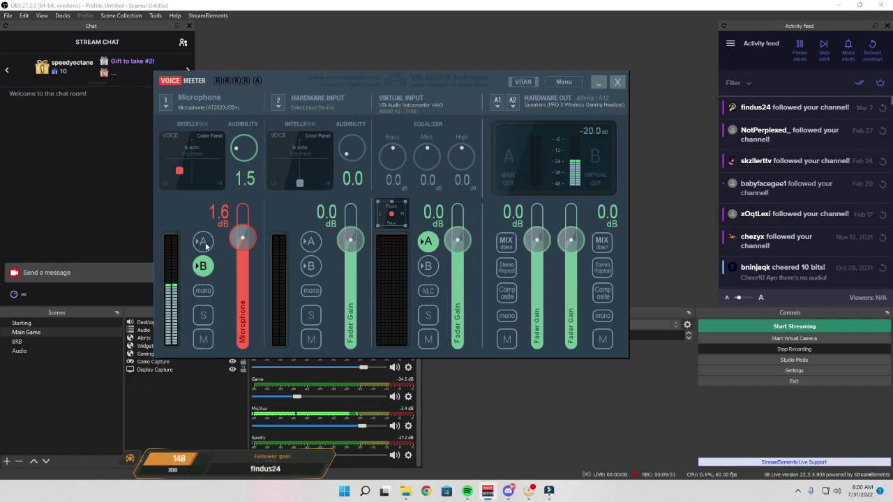
click(428, 265)
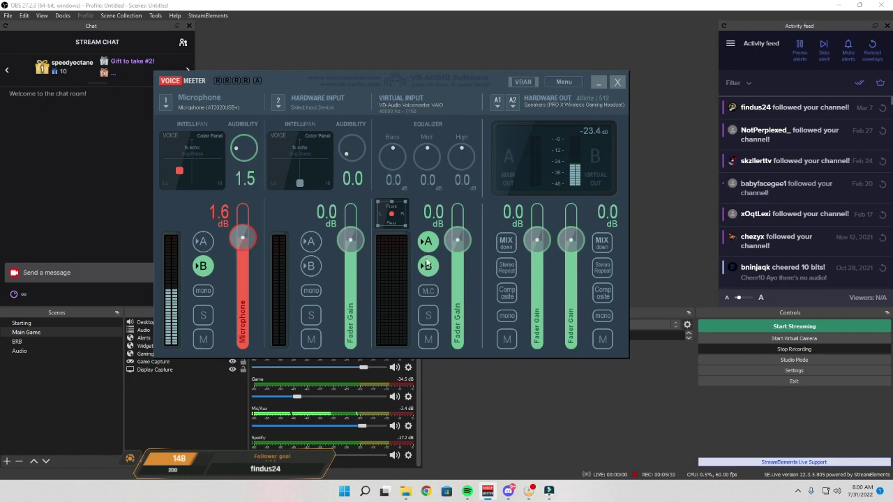
click(202, 241)
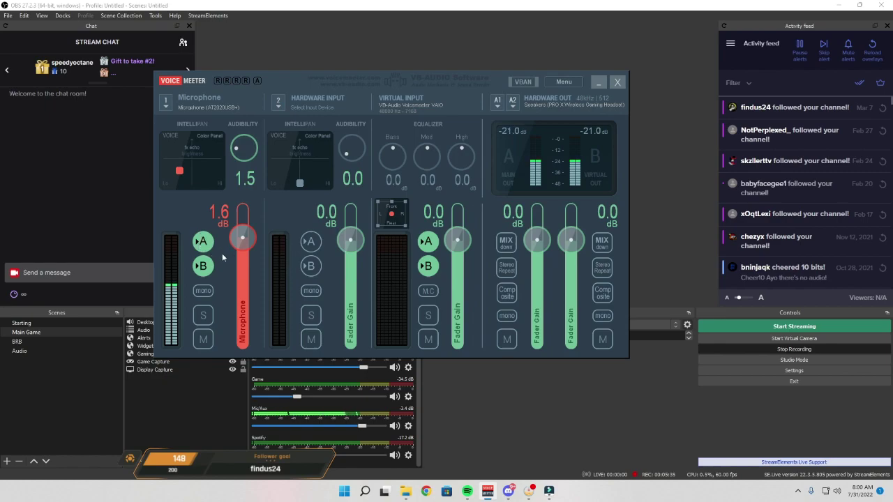
click(201, 241)
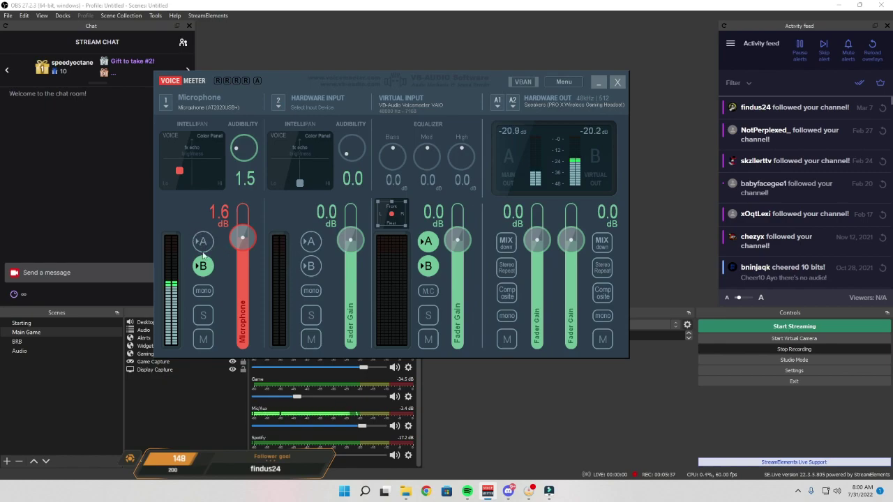
click(428, 266)
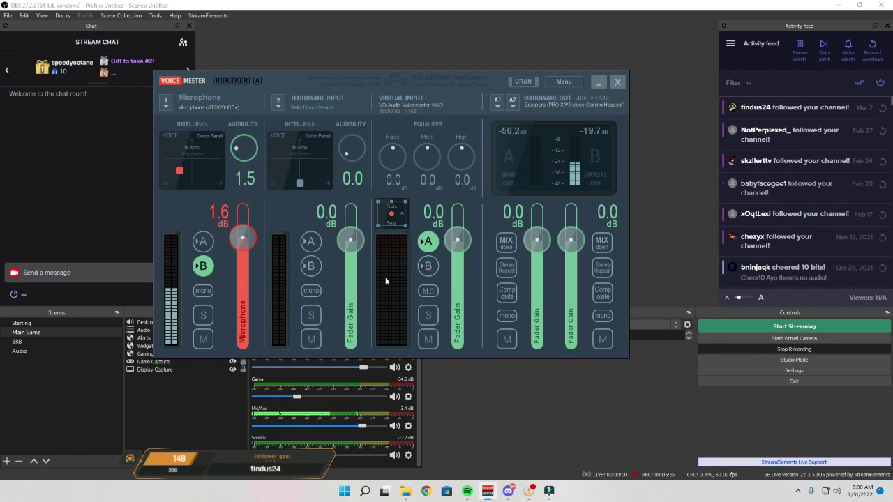
click(598, 82)
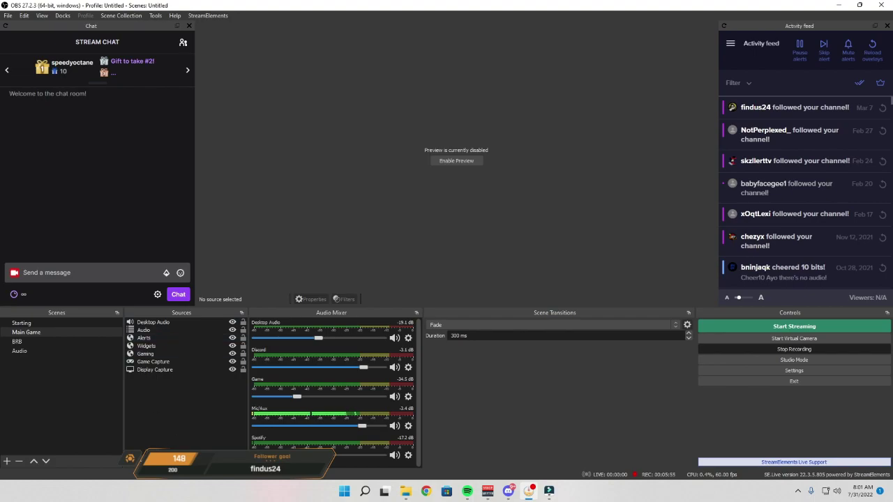
right_click(169, 334)
click(180, 295)
click(473, 308)
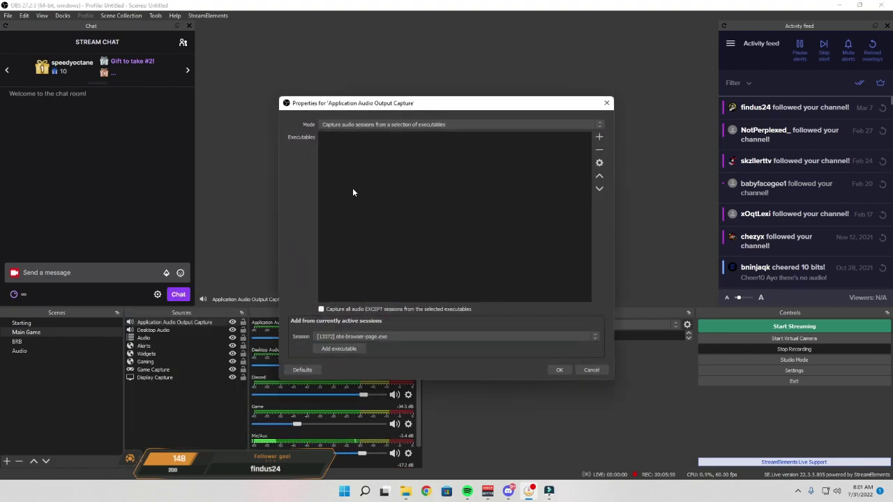
click(354, 337)
click(349, 344)
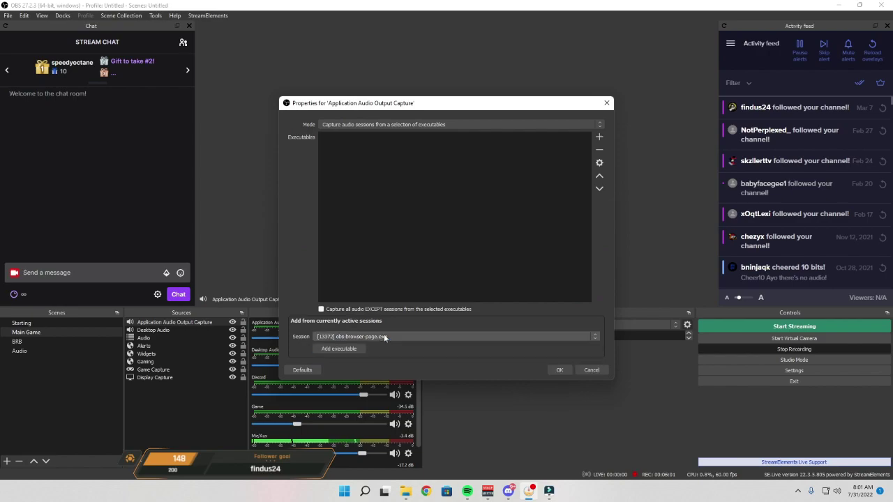
click(349, 351)
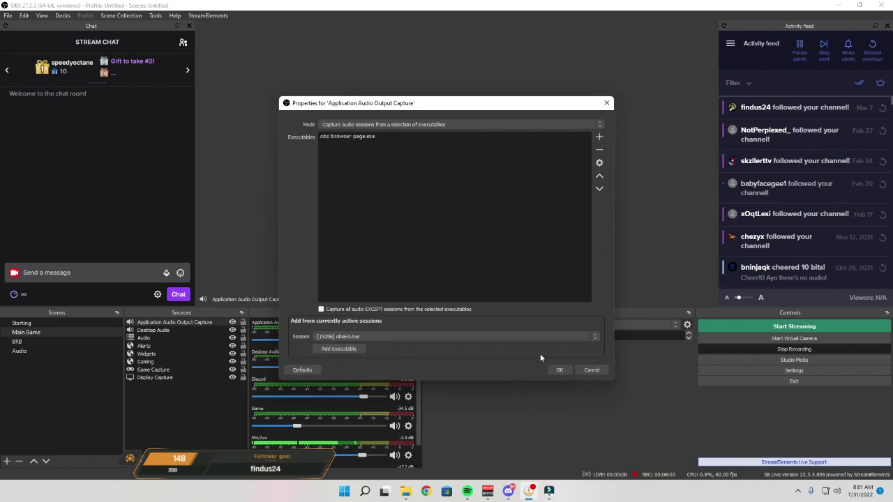
click(597, 369)
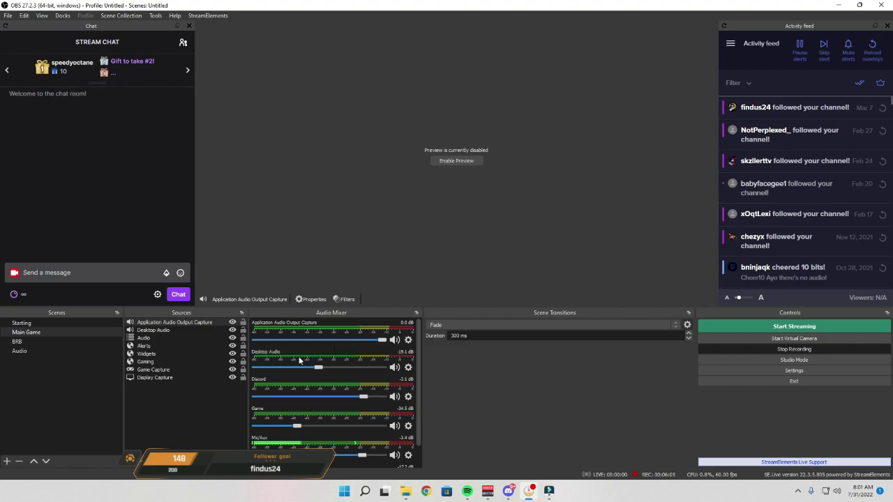
key(Delete)
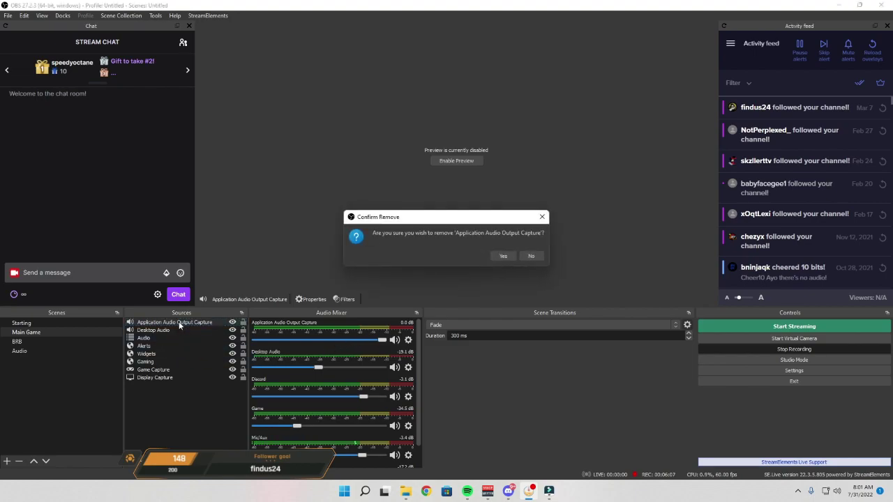
click(503, 254)
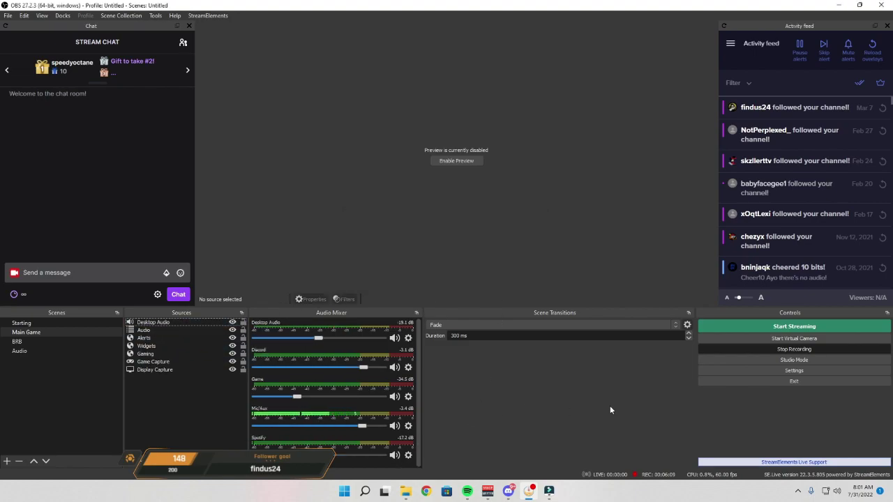